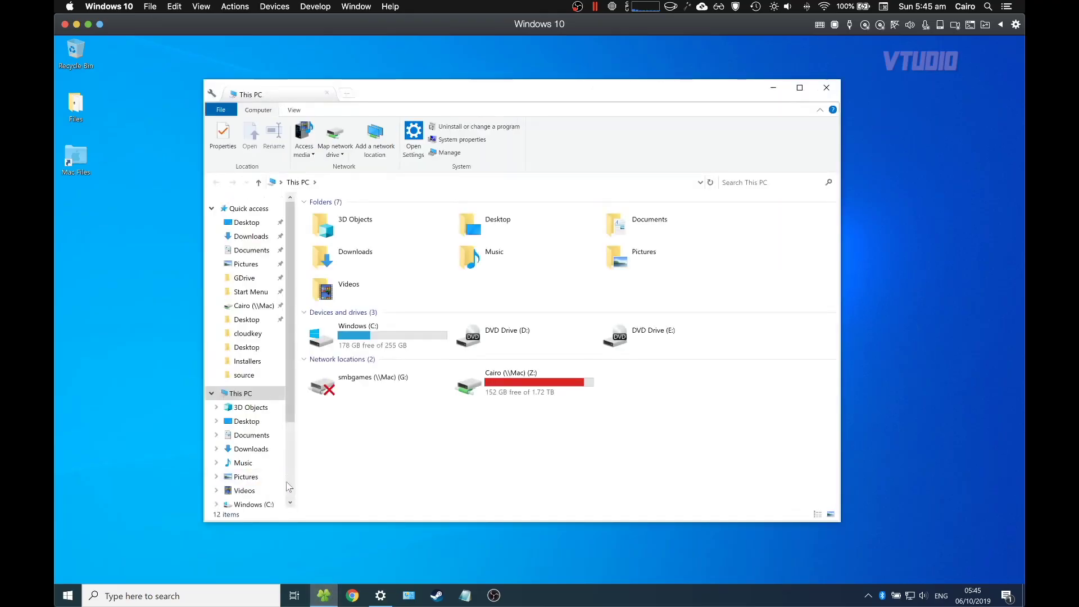
# Show the computers on the network from File Explorer's navigation pane.
pyautogui.scroll(-3, 289, 486)
pyautogui.click(250, 431)
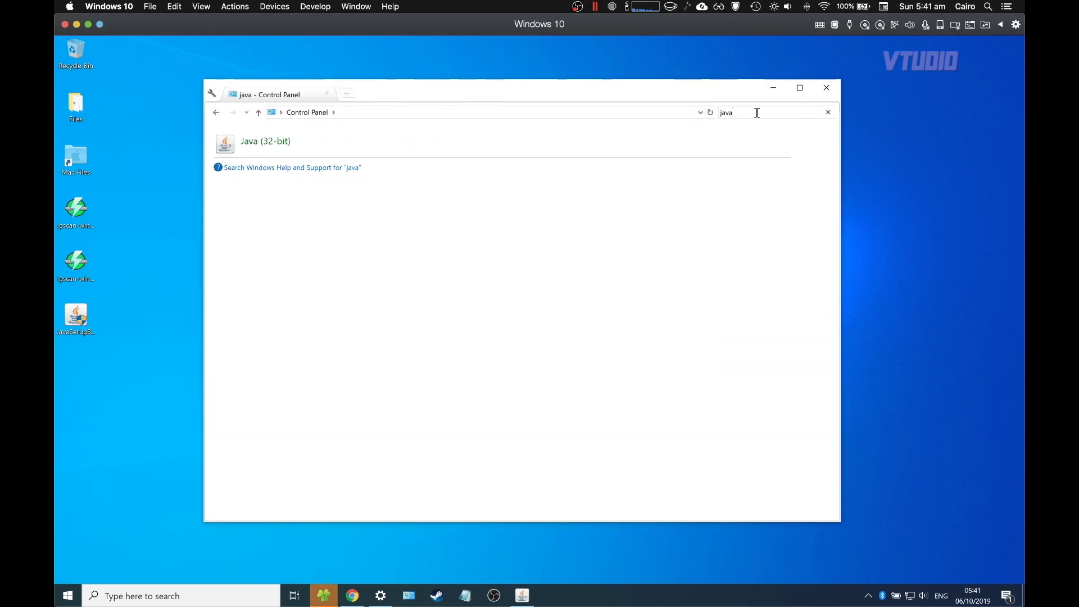
# In Java (32-bit), turn off automatic update checks and choose Do Not Check.
pyautogui.click(264, 147)
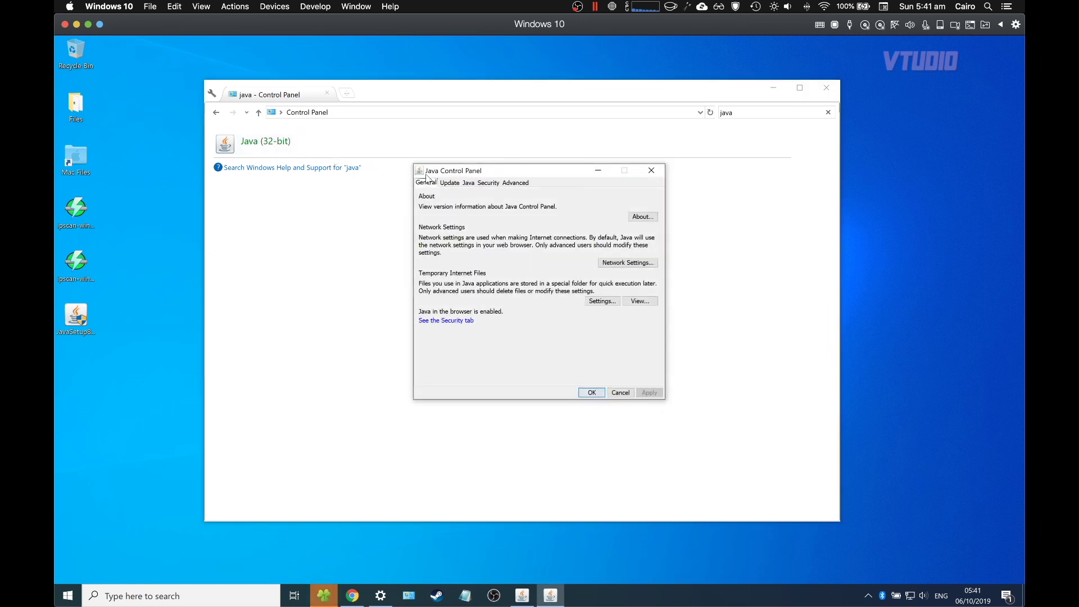
pyautogui.click(456, 185)
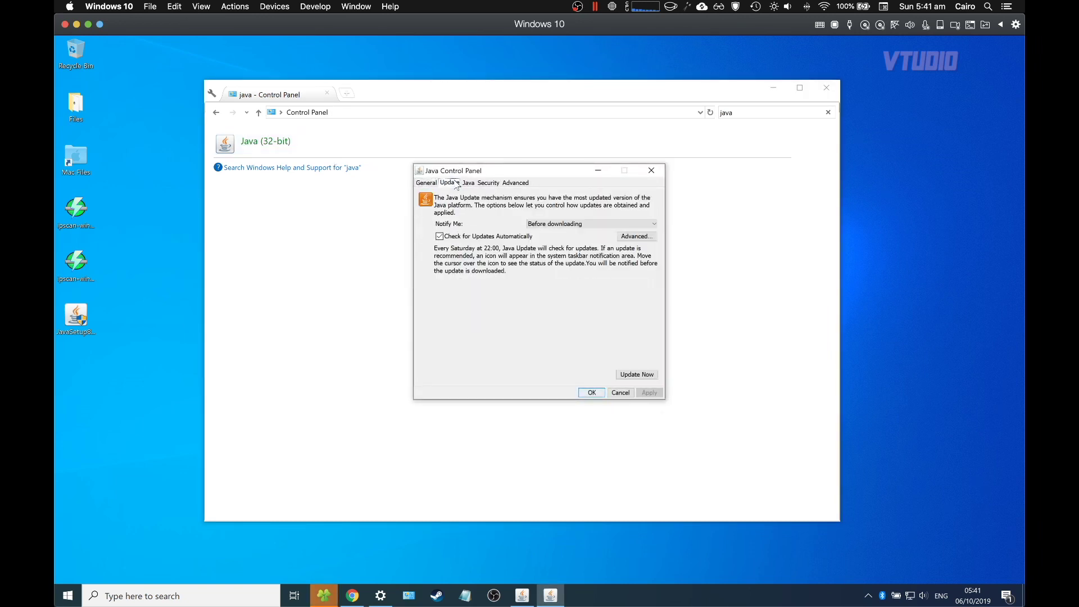
pyautogui.click(439, 236)
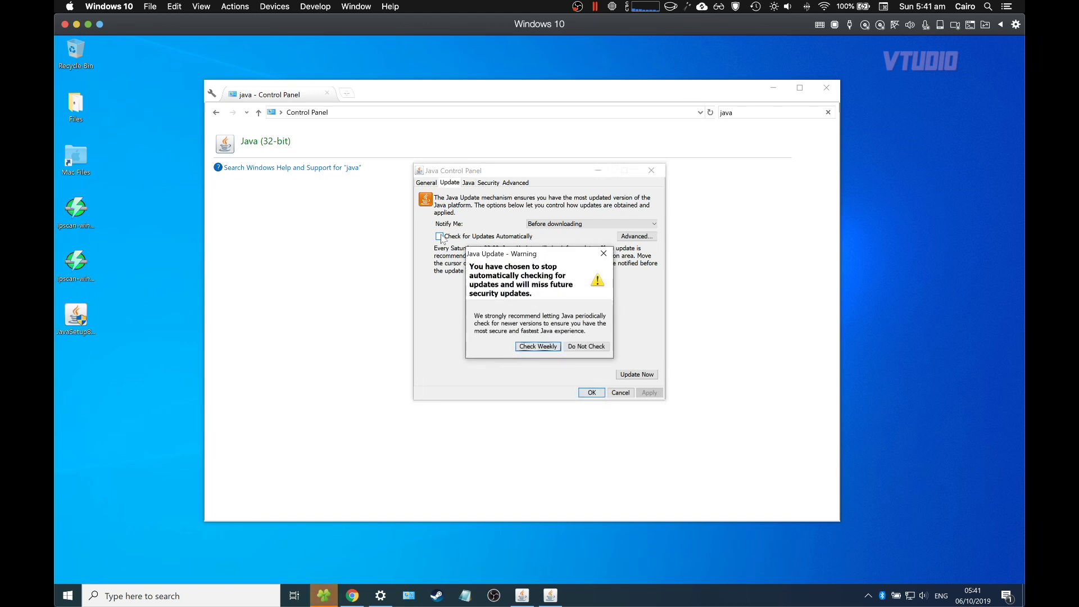
pyautogui.click(597, 347)
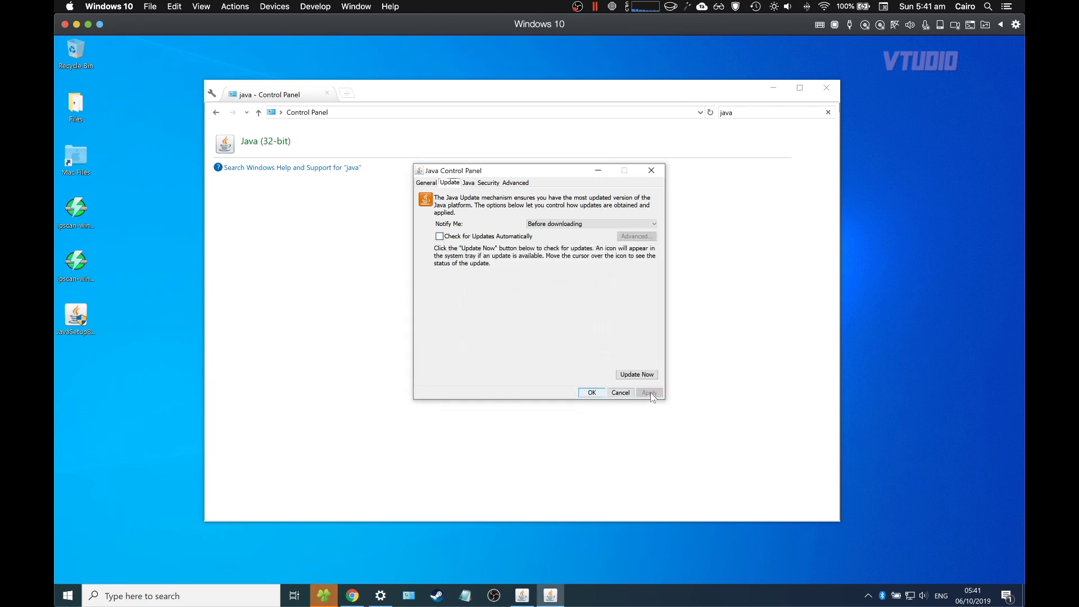
# Disable Java content in the browser on the Security tab and apply the change.
pyautogui.click(488, 183)
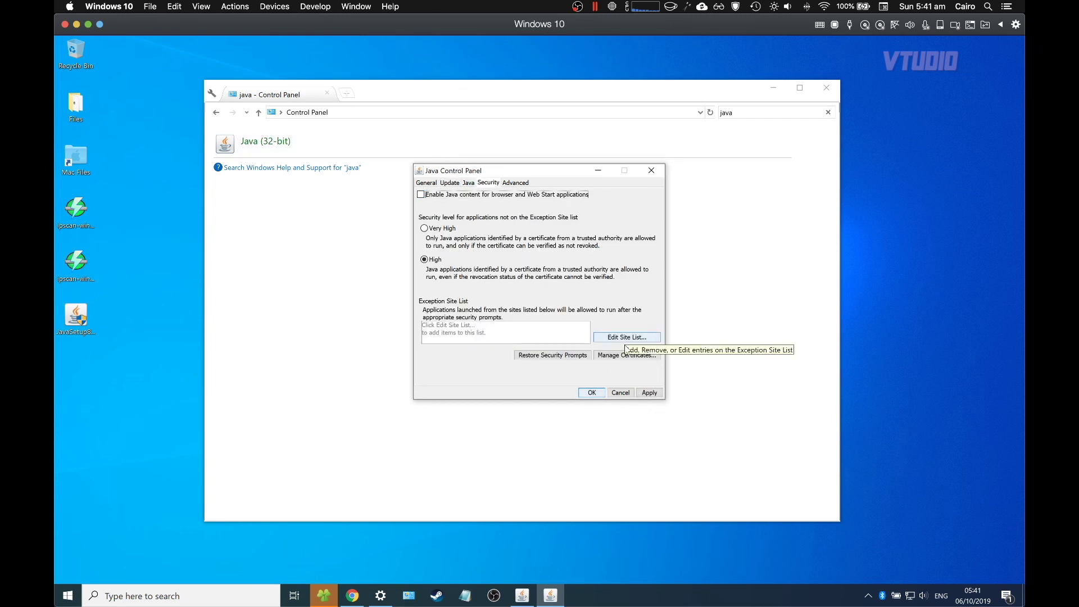
pyautogui.click(649, 393)
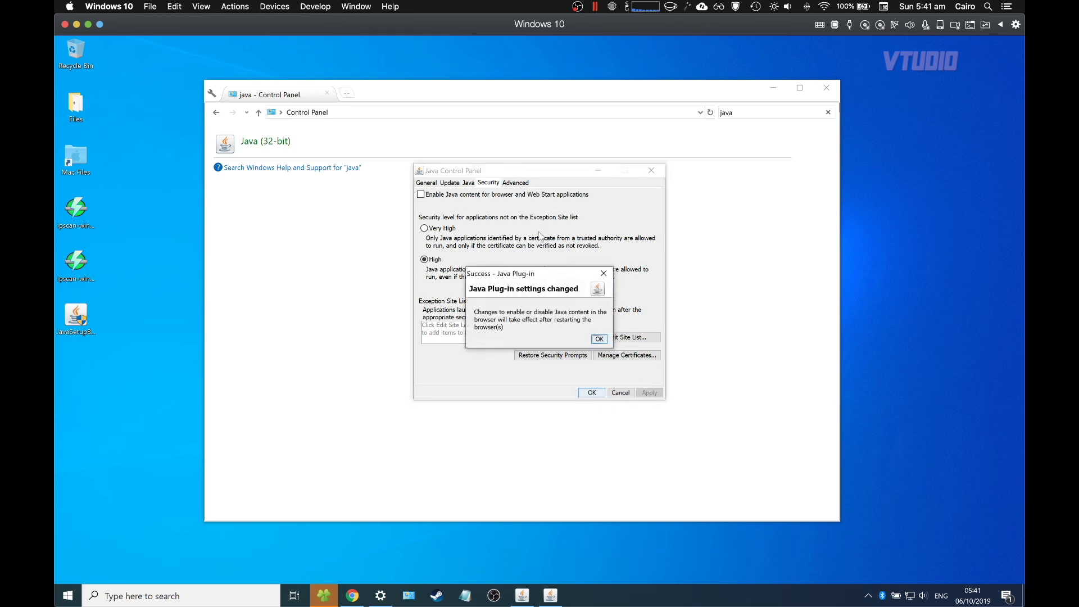
pyautogui.click(599, 339)
pyautogui.click(515, 184)
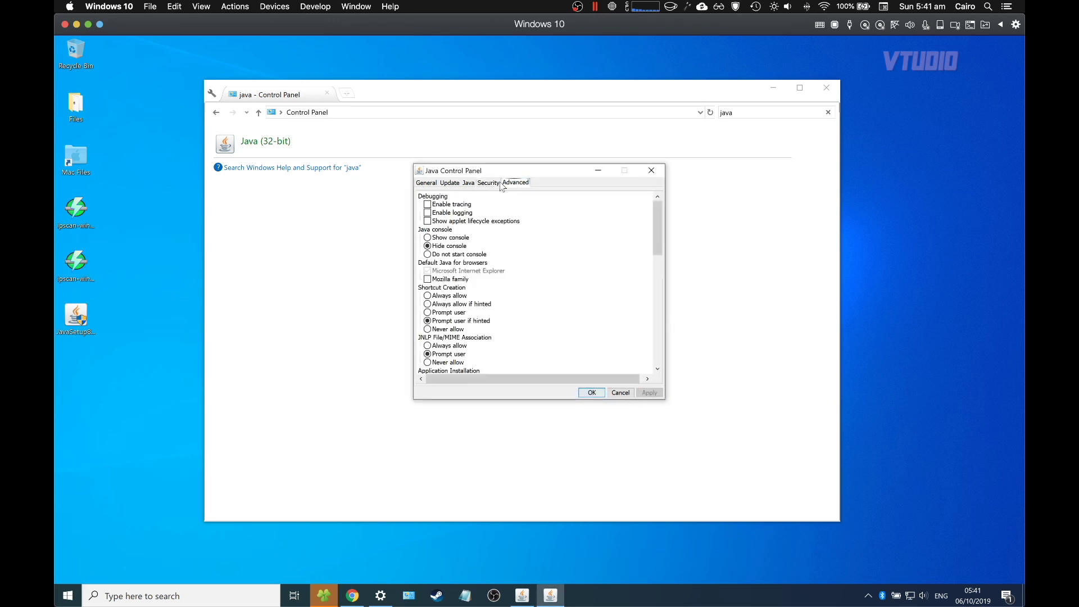
pyautogui.click(496, 183)
# Scan 192.168.1.0–192.168.1.255, sort hosts by ping, and pick QCAIRO at 192.168.1.102.
pyautogui.click(426, 183)
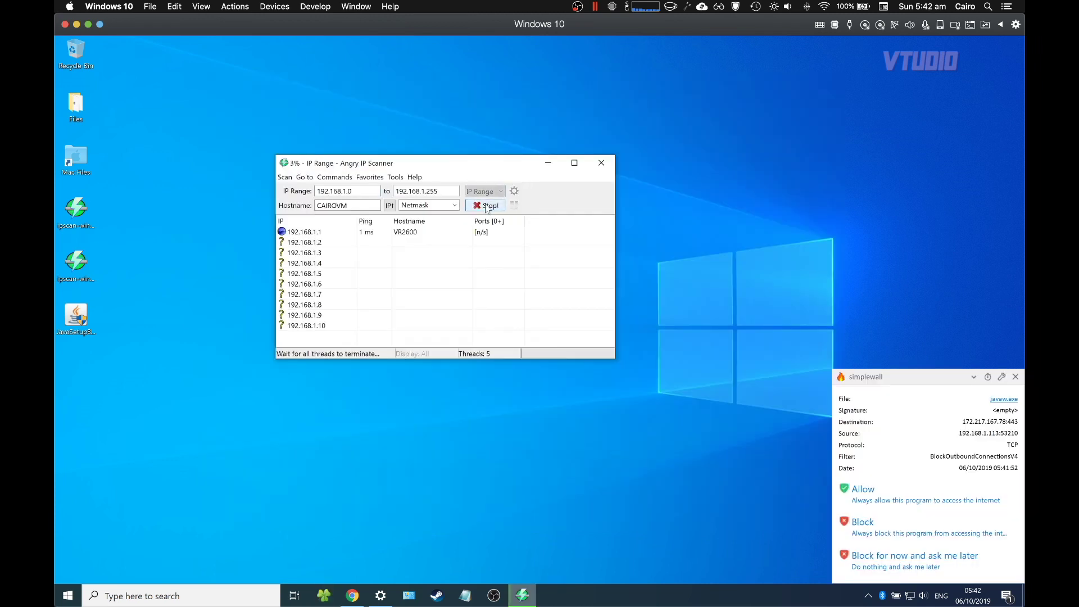
pyautogui.click(487, 205)
pyautogui.moveTo(522, 163); pyautogui.dragTo(56, 176)
pyautogui.moveTo(541, 247); pyautogui.dragTo(877, 250)
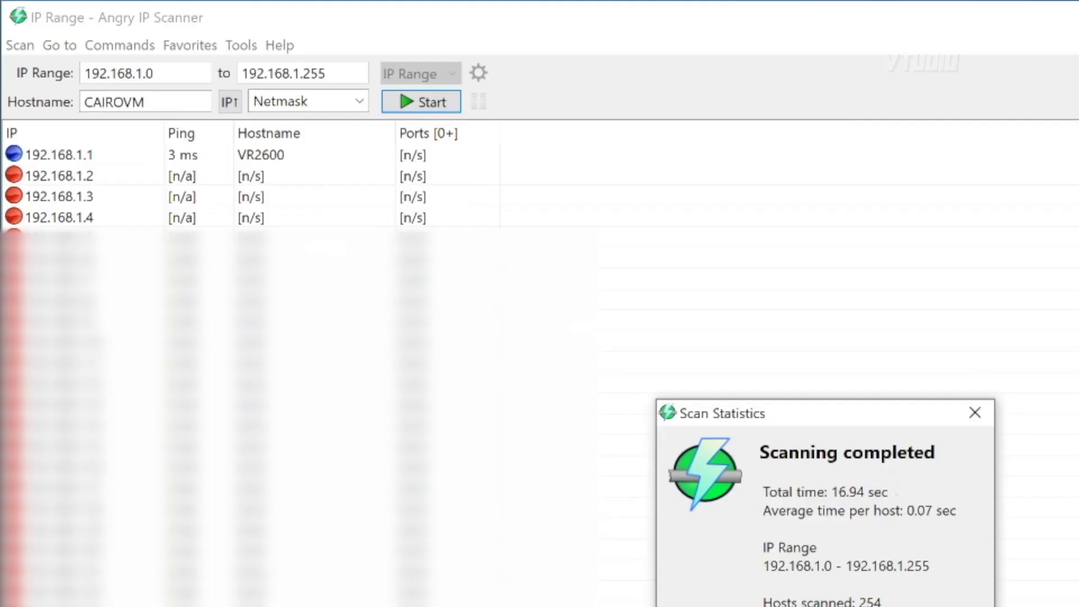
pyautogui.press('Return')
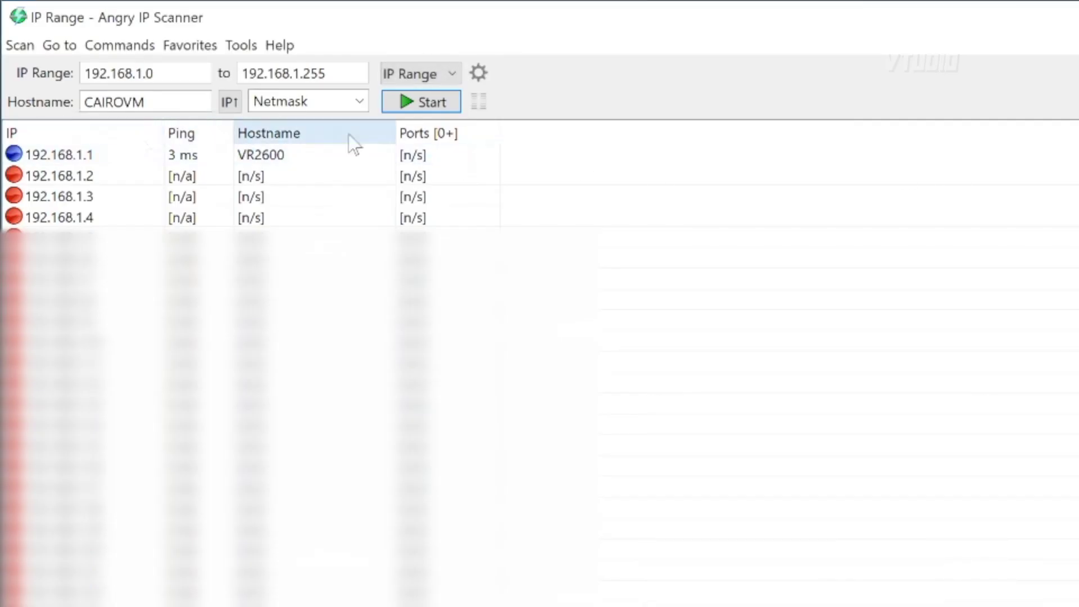
pyautogui.click(201, 134)
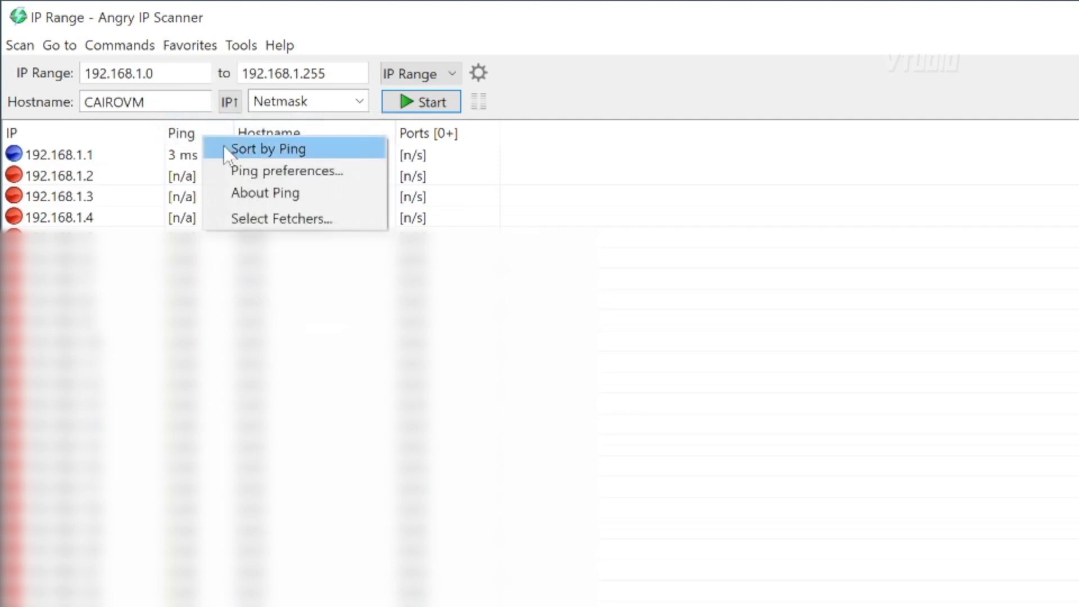
pyautogui.click(222, 147)
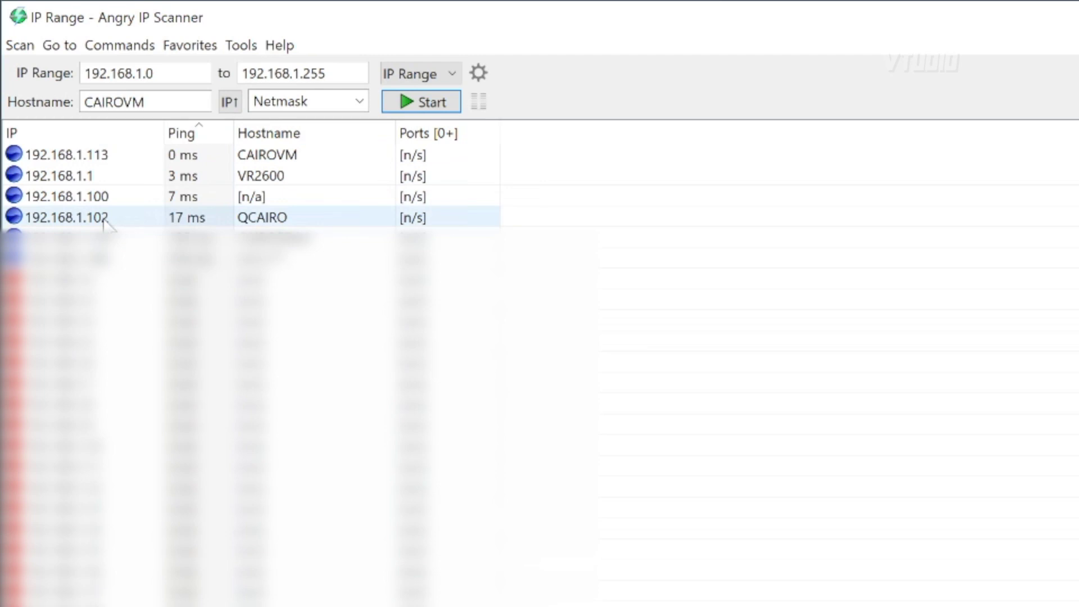
pyautogui.click(310, 225)
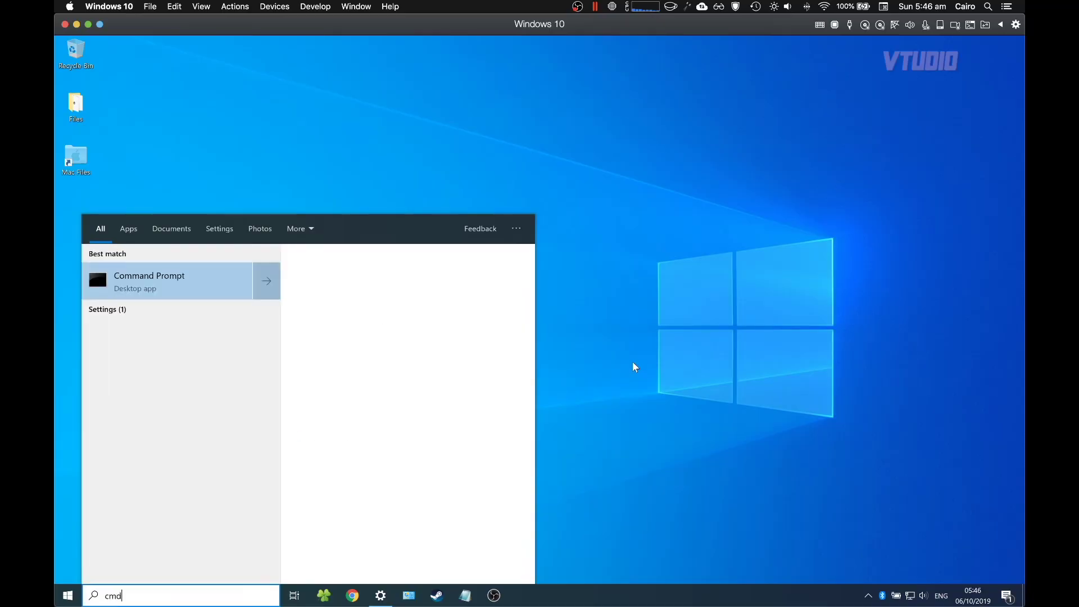
# Open Command Prompt and run arp -a to list IP and MAC addresses.
pyautogui.press('Return')
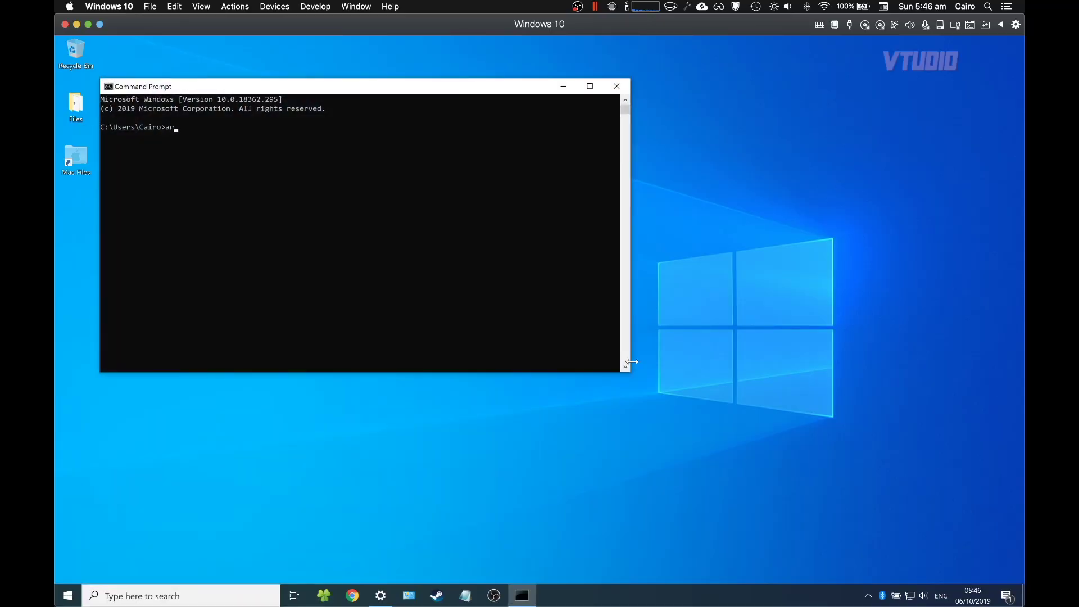
pyautogui.write('ar')
pyautogui.write('p -a')
pyautogui.press('Return')
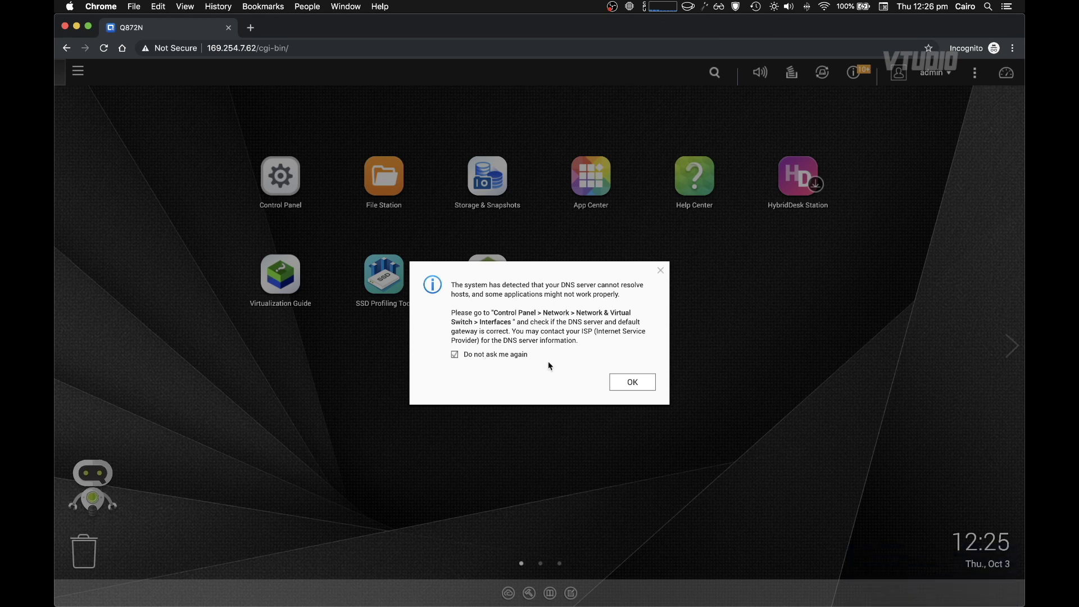
# Add a Network & Virtual Switch desktop shortcut and open it maximized.
pyautogui.click(643, 388)
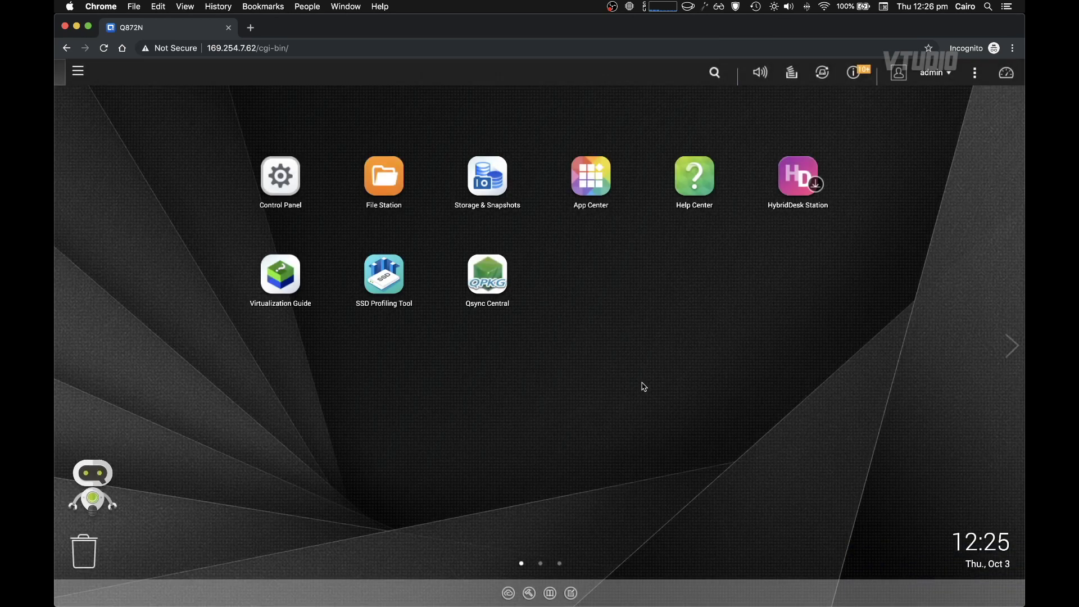
pyautogui.click(80, 78)
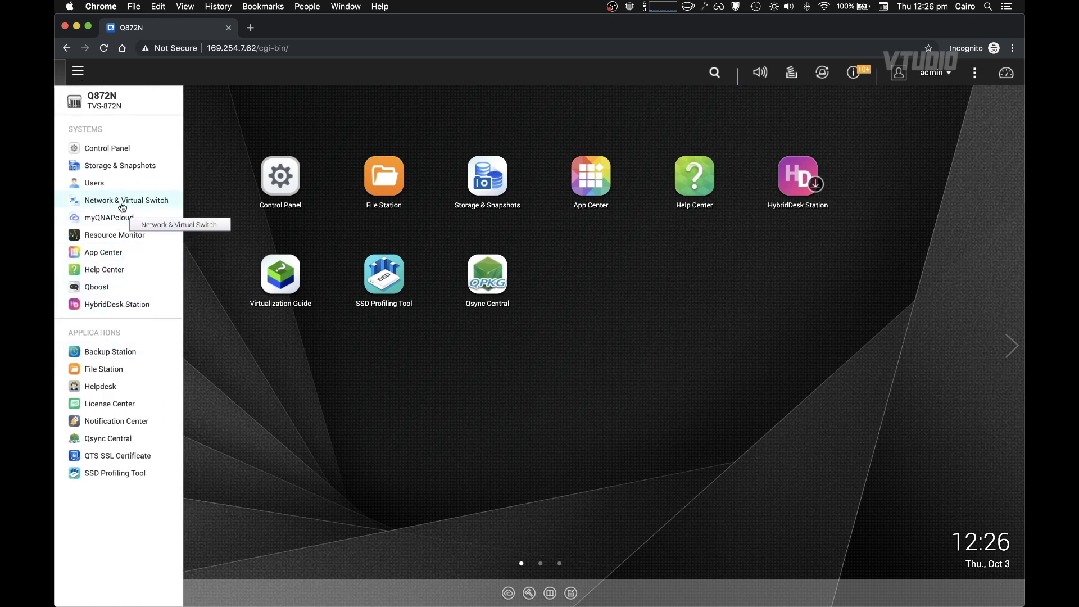
pyautogui.moveTo(129, 201); pyautogui.dragTo(590, 279)
pyautogui.click(603, 287)
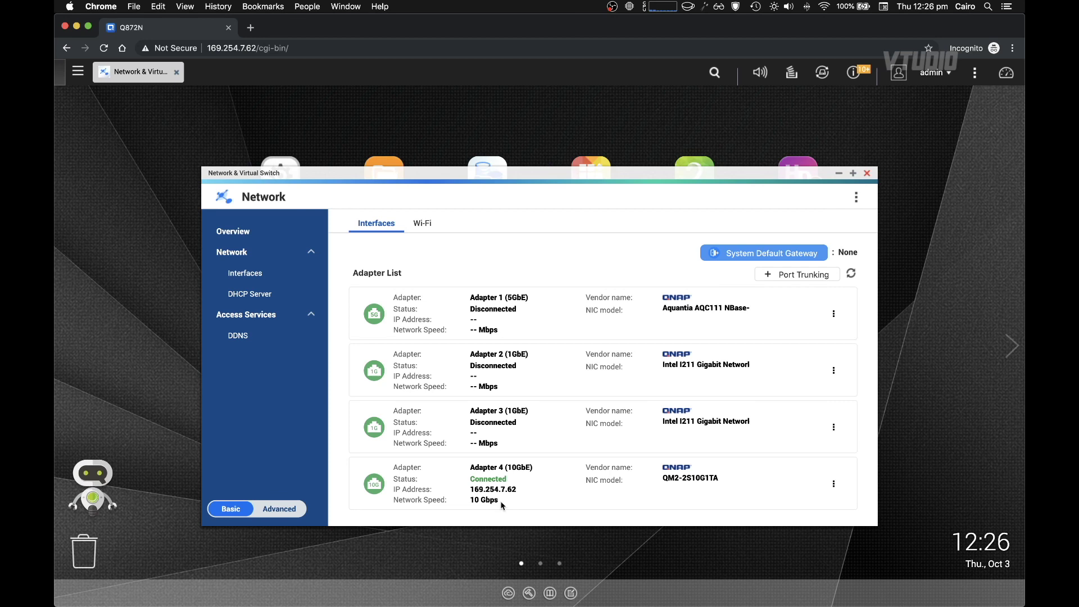
pyautogui.click(852, 174)
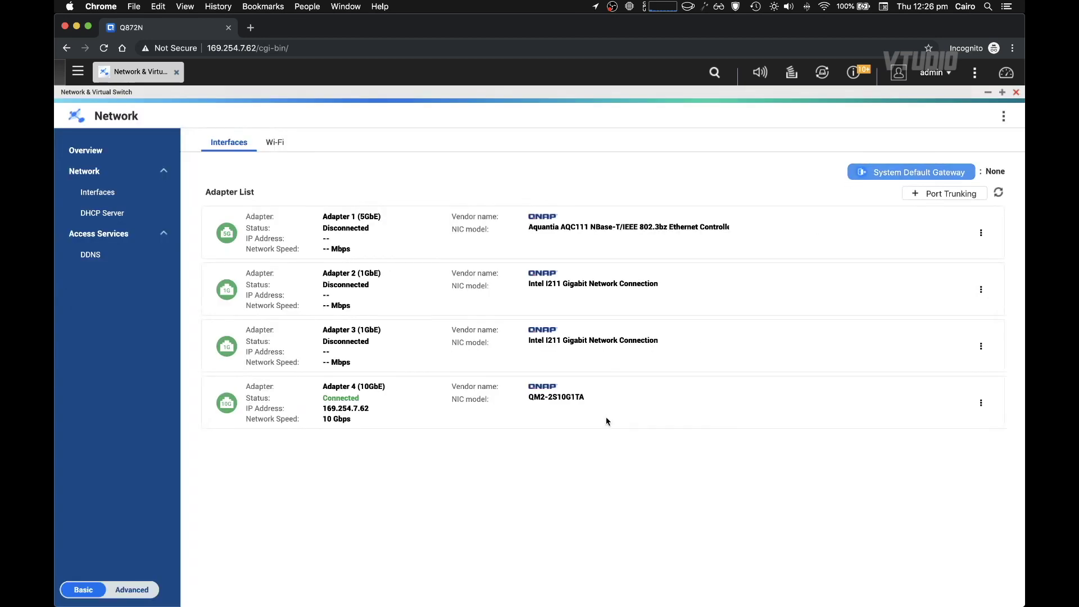
# Set Adapter 4 (10GbE) jumbo frame to 9000 and apply without adding DNS.
pyautogui.click(960, 460)
pyautogui.click(629, 382)
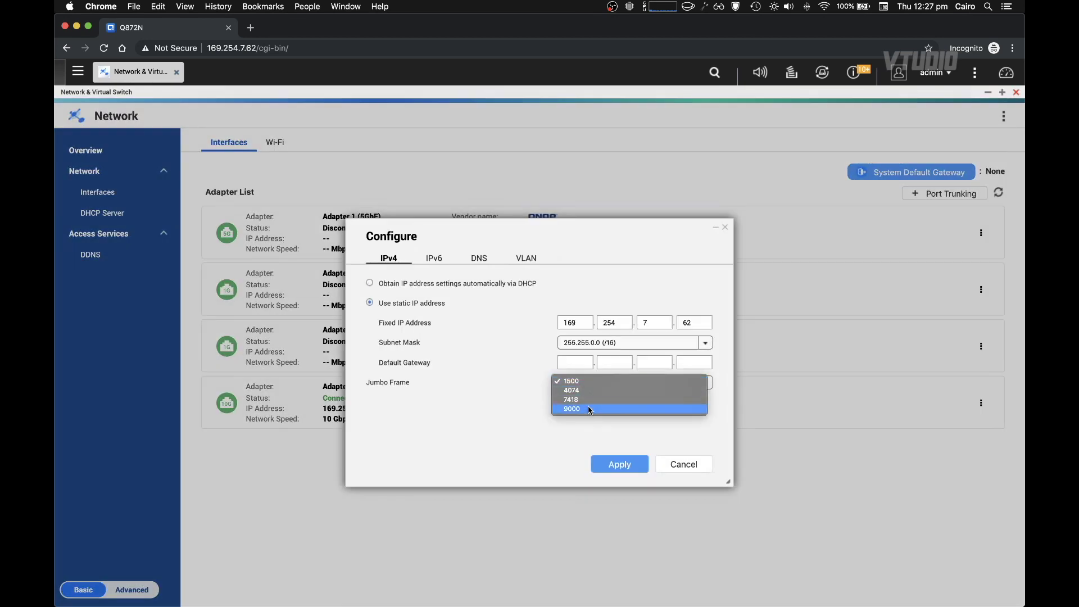
pyautogui.click(589, 409)
pyautogui.click(620, 466)
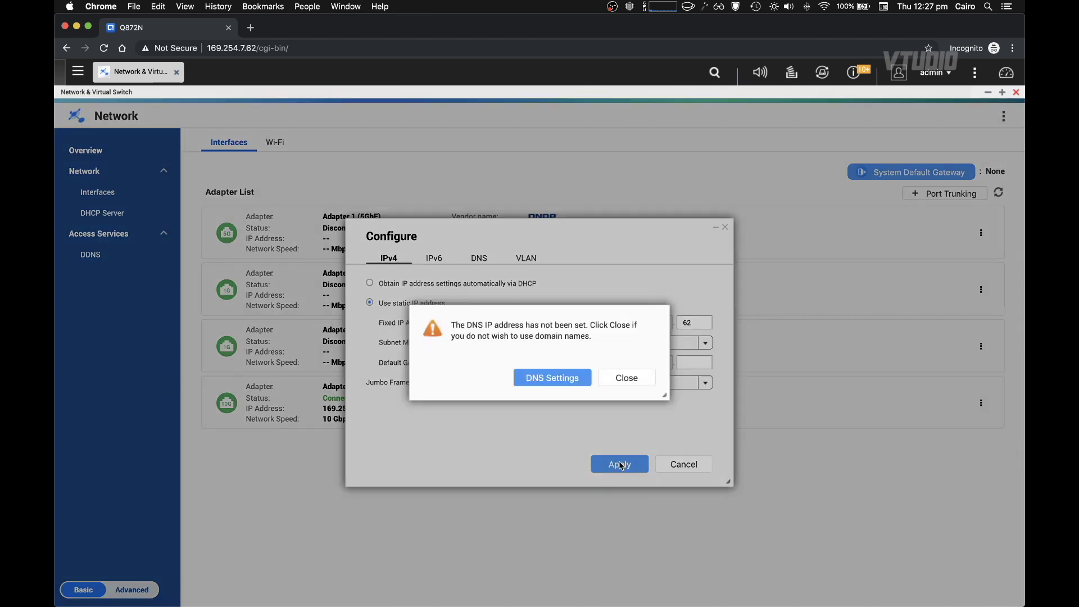
pyautogui.click(616, 380)
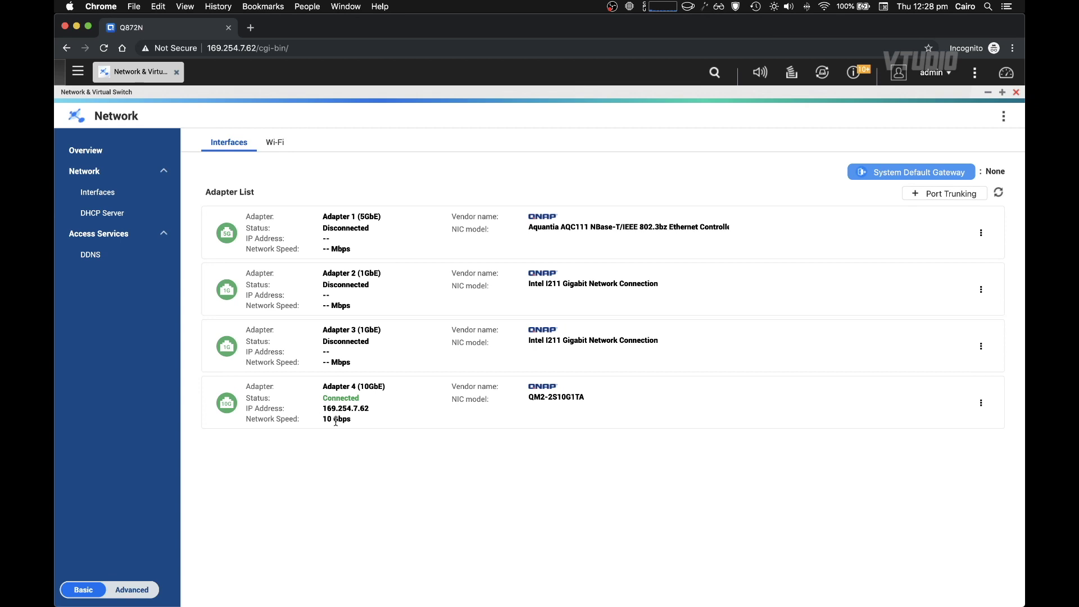
# Open the Thunderbolt Ethernet Slot 2 advanced Hardware settings in macOS Network preferences.
pyautogui.click(1015, 93)
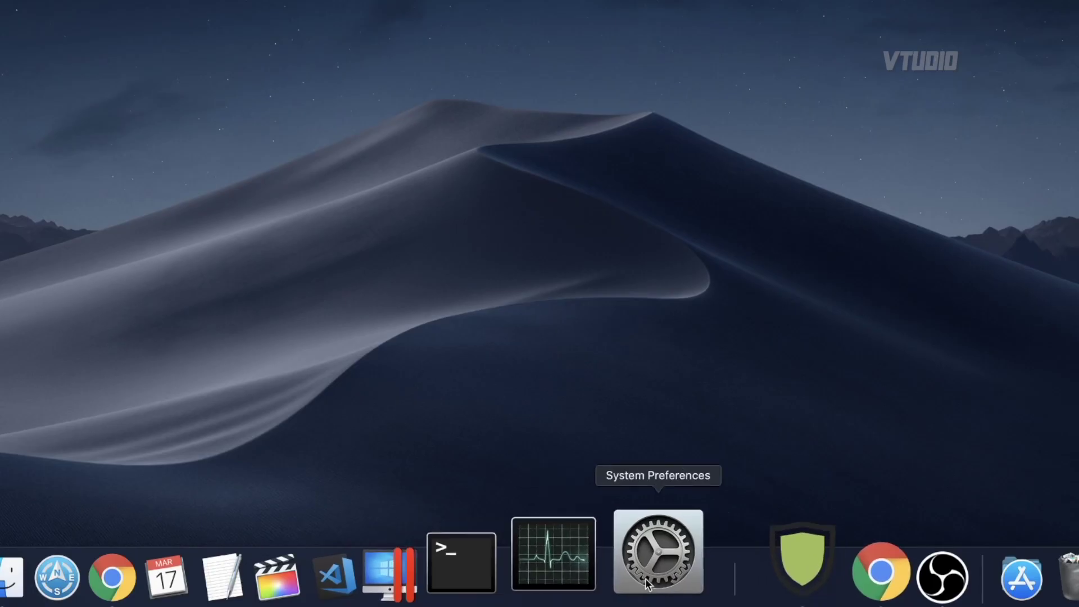
pyautogui.click(663, 581)
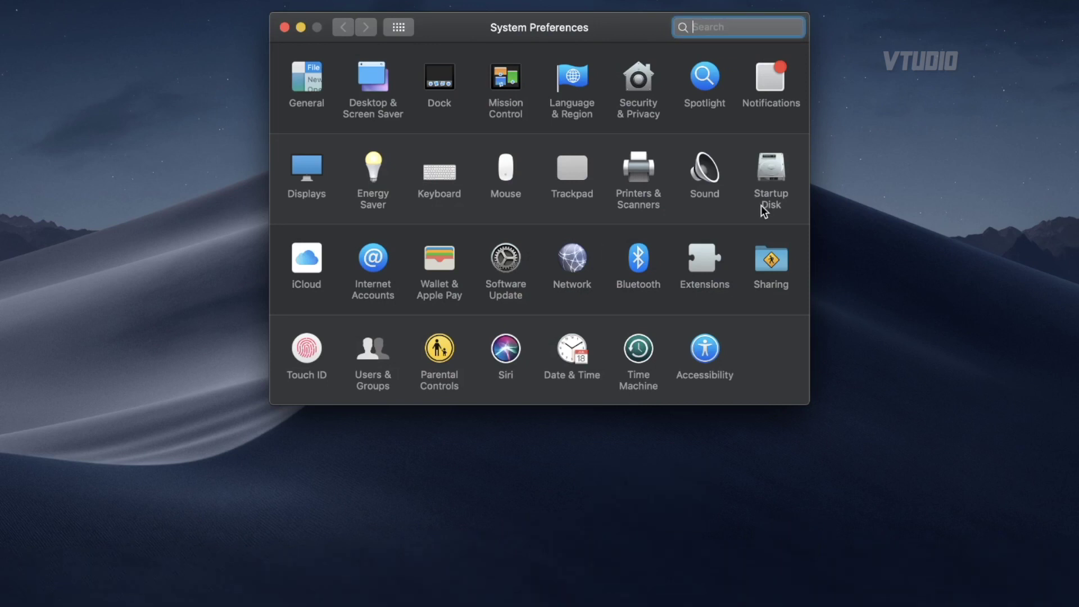
pyautogui.click(571, 275)
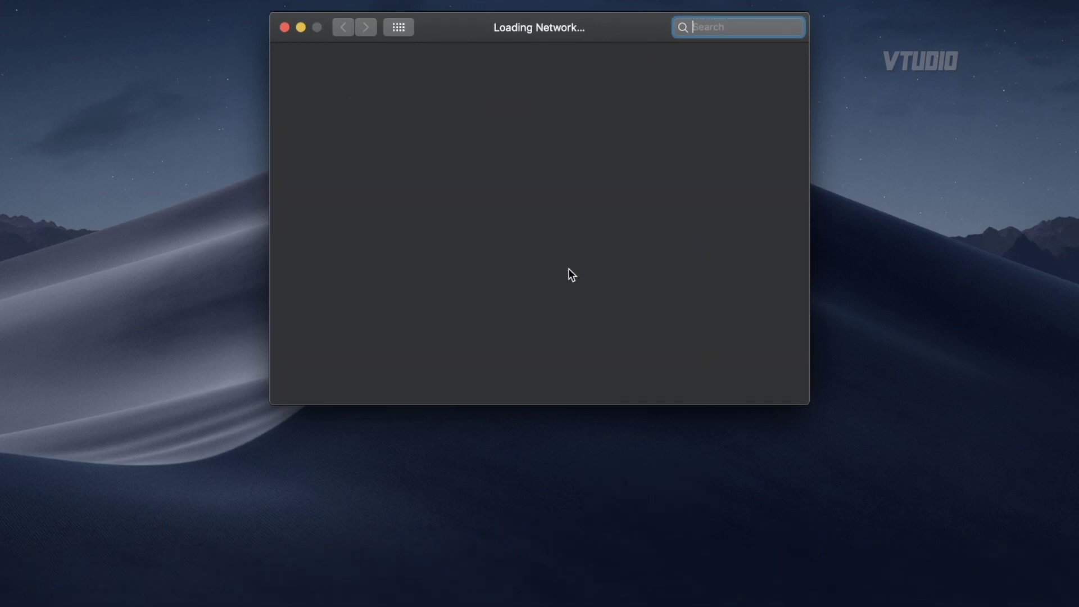
pyautogui.click(713, 394)
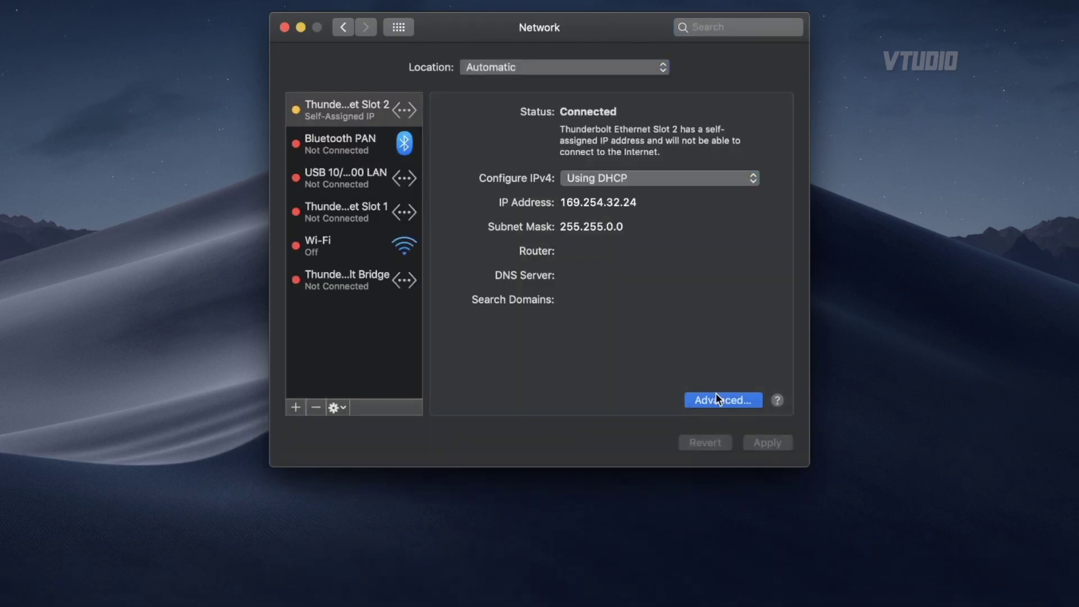
pyautogui.click(654, 94)
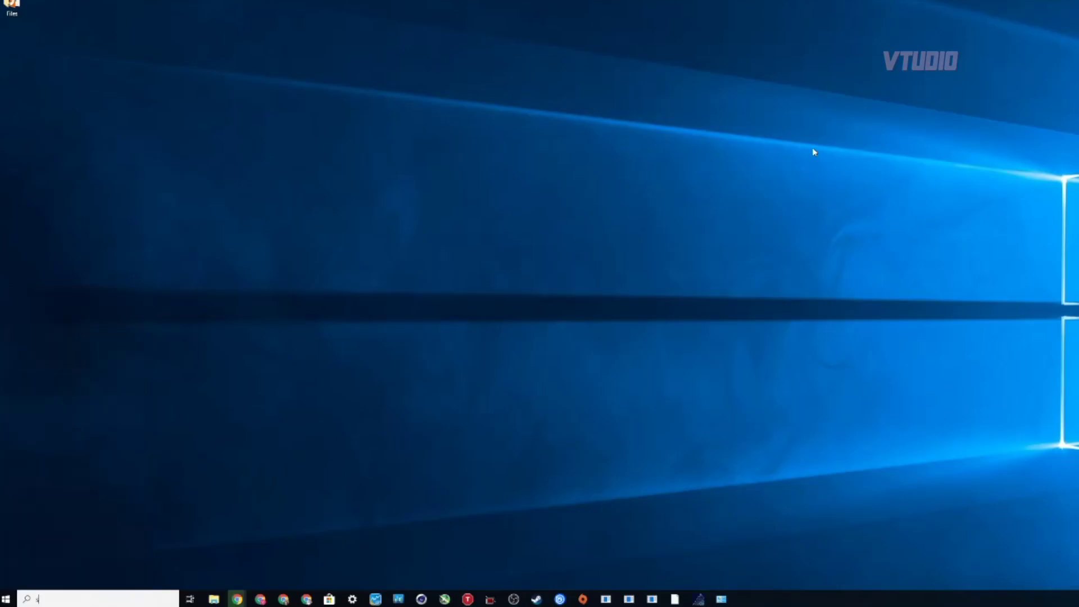
pyautogui.press('super')
# Open the Ethernet 4 connection properties via Settings' Network & Internet adapter options.
pyautogui.write('settings')
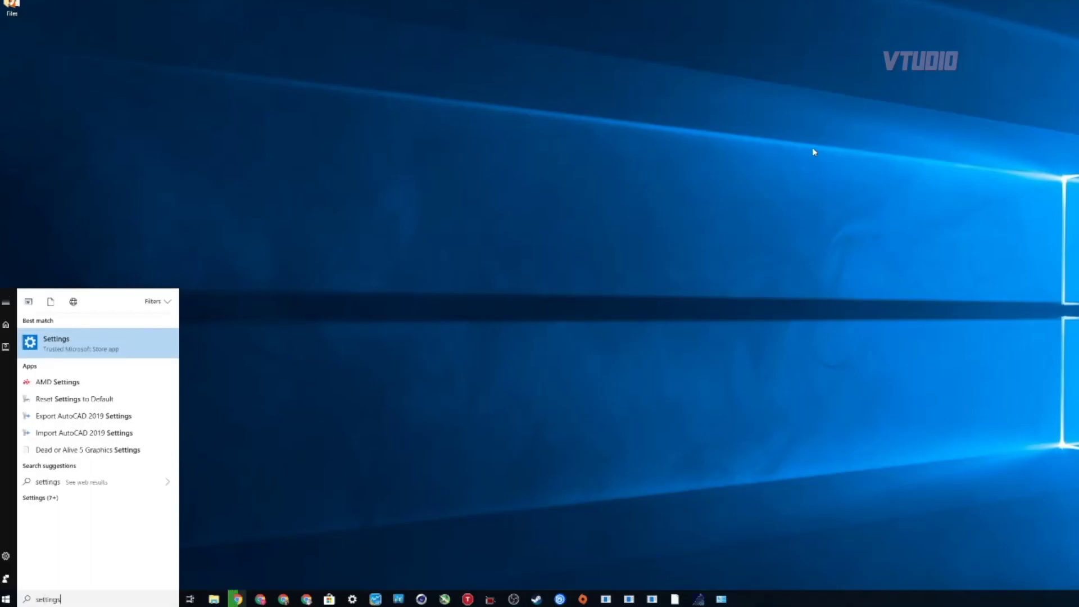
pyautogui.press('Return')
pyautogui.click(509, 120)
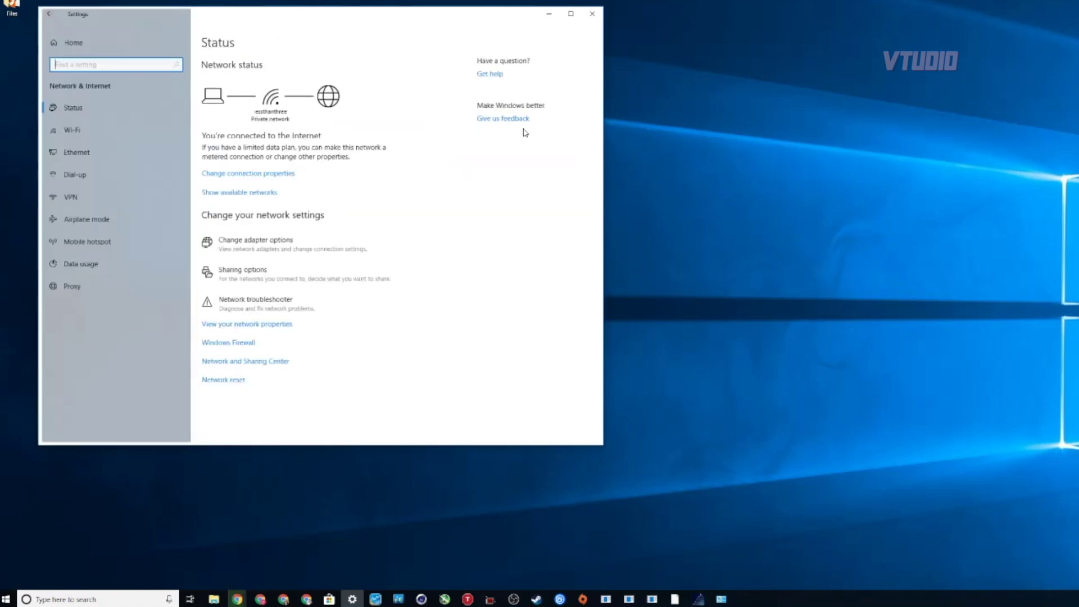
pyautogui.click(241, 252)
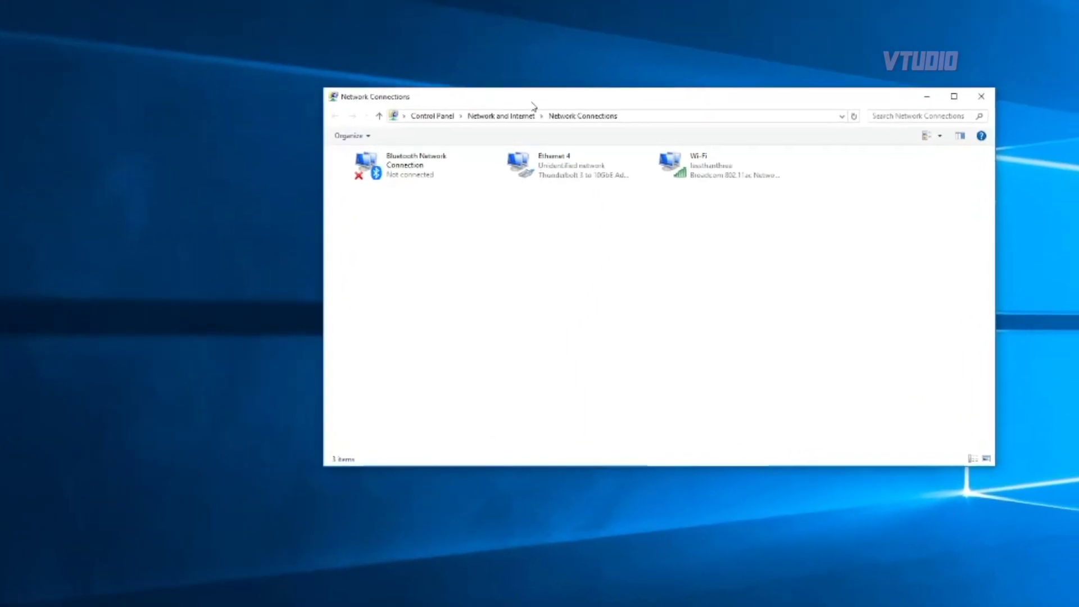
pyautogui.click(559, 169)
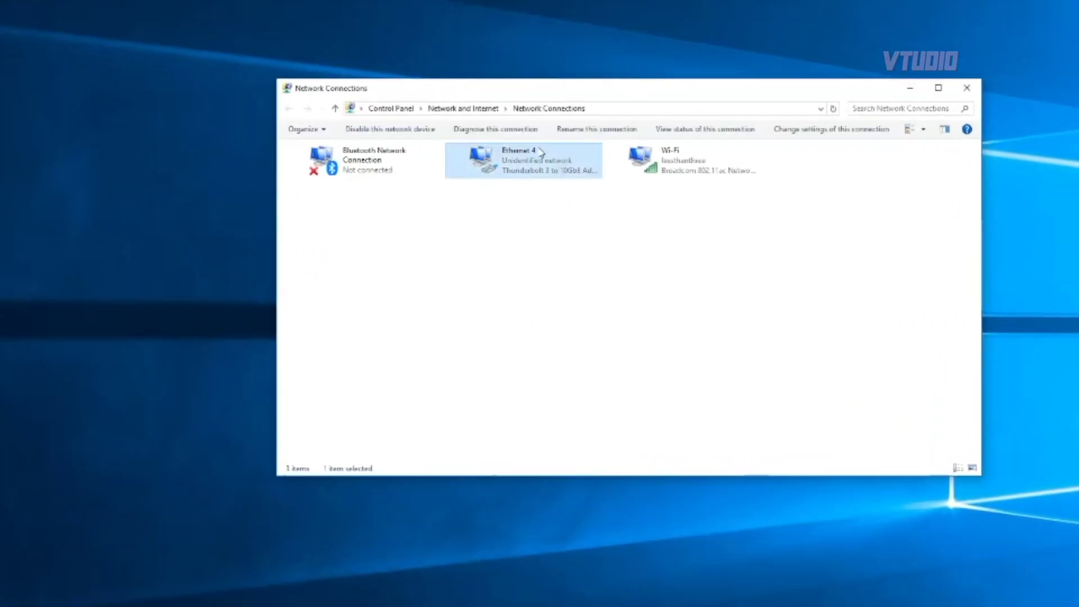
pyautogui.rightClick(512, 162)
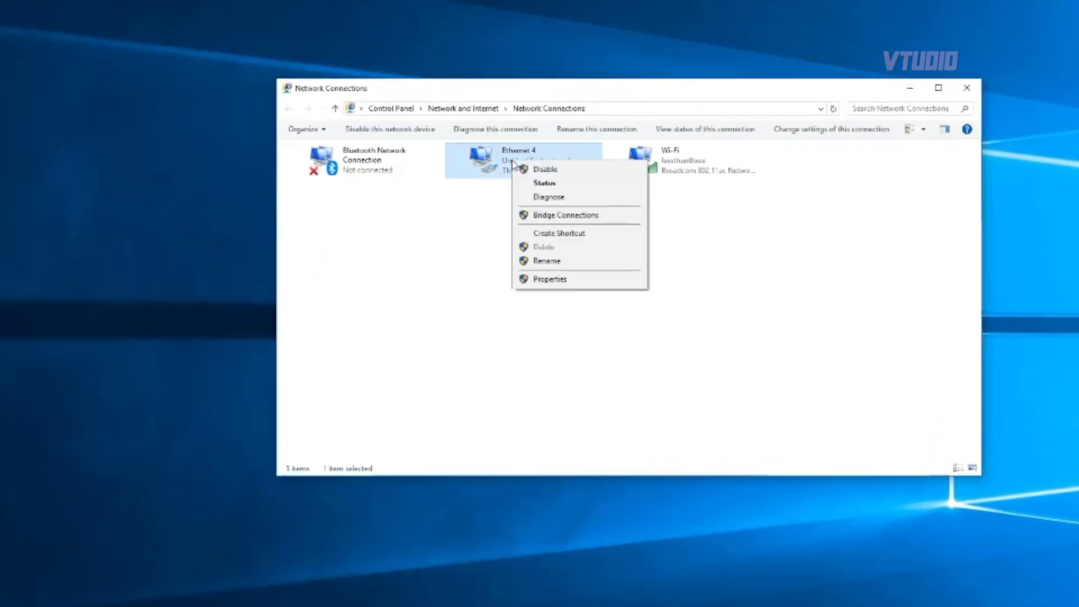
pyautogui.click(551, 280)
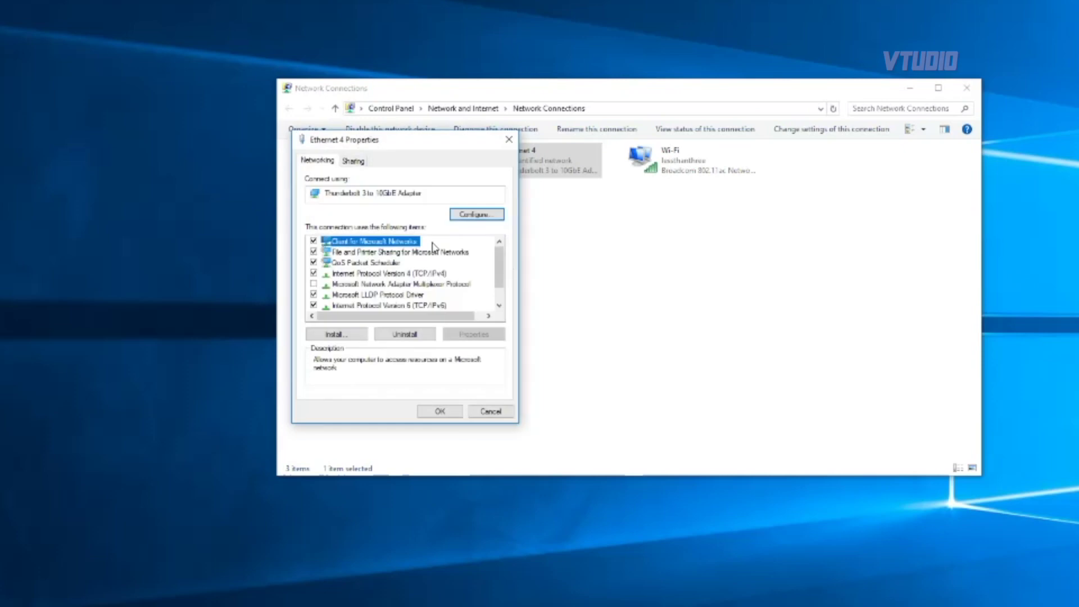
# Set the adapter's Jumbo Packet property to 9014 Bytes and save.
pyautogui.click(466, 216)
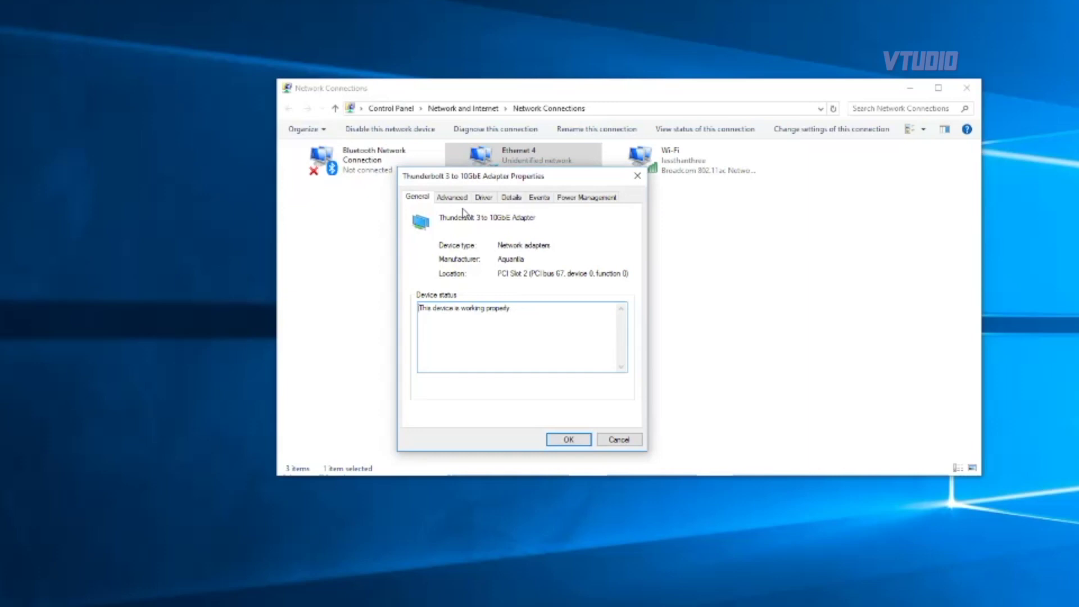
pyautogui.click(453, 197)
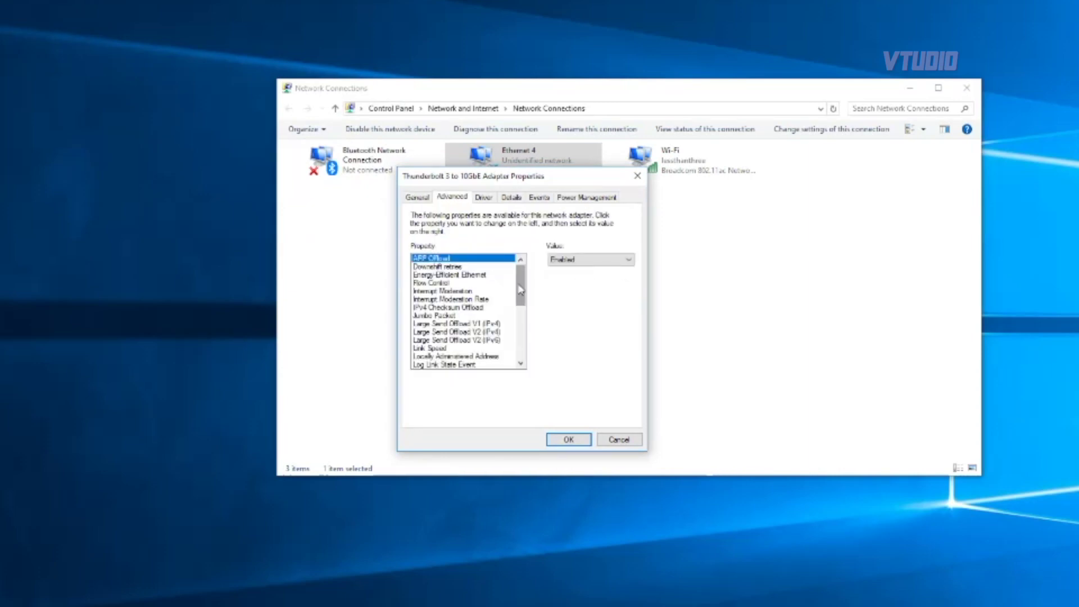
pyautogui.moveTo(520, 290); pyautogui.dragTo(527, 364)
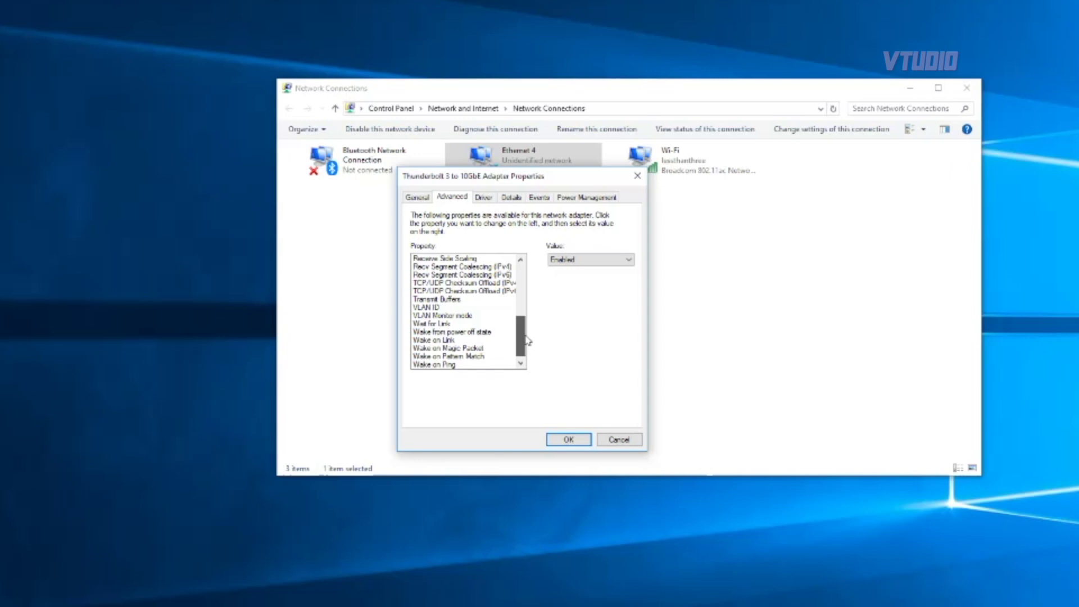
pyautogui.moveTo(520, 338); pyautogui.dragTo(521, 286)
pyautogui.click(436, 315)
pyautogui.click(590, 260)
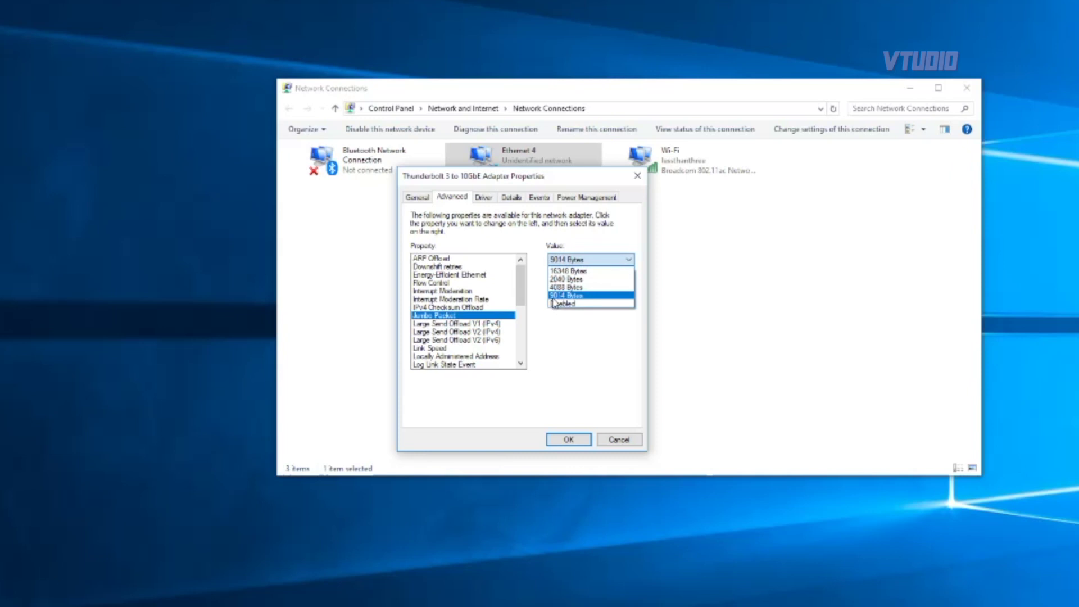
pyautogui.click(556, 296)
pyautogui.click(578, 440)
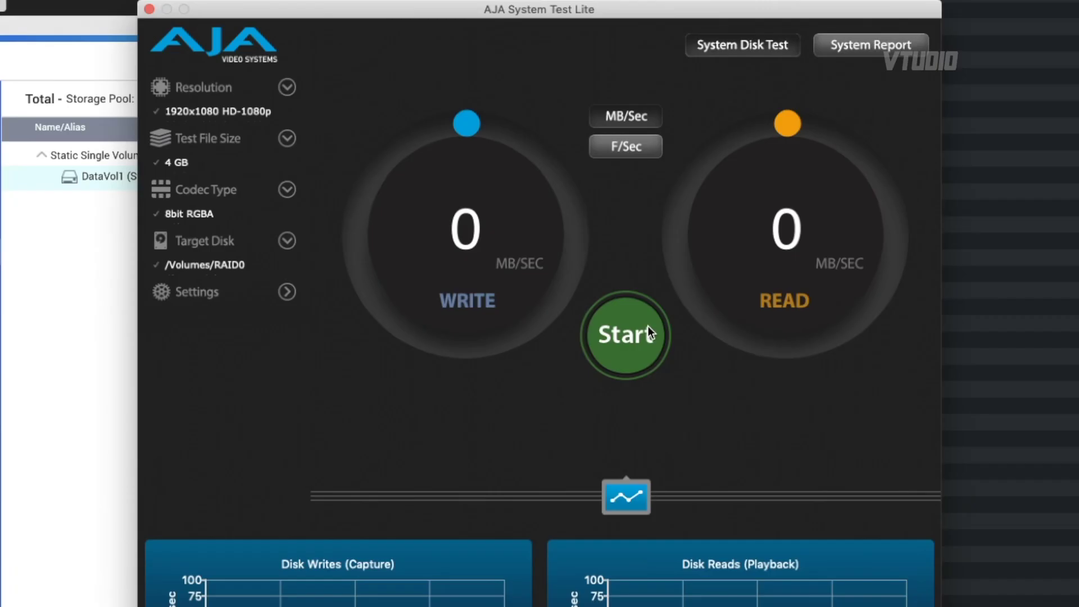
# Start the AJA disk test on /Volumes/RAID0, writing around 990–1007 MB/sec.
pyautogui.click(648, 327)
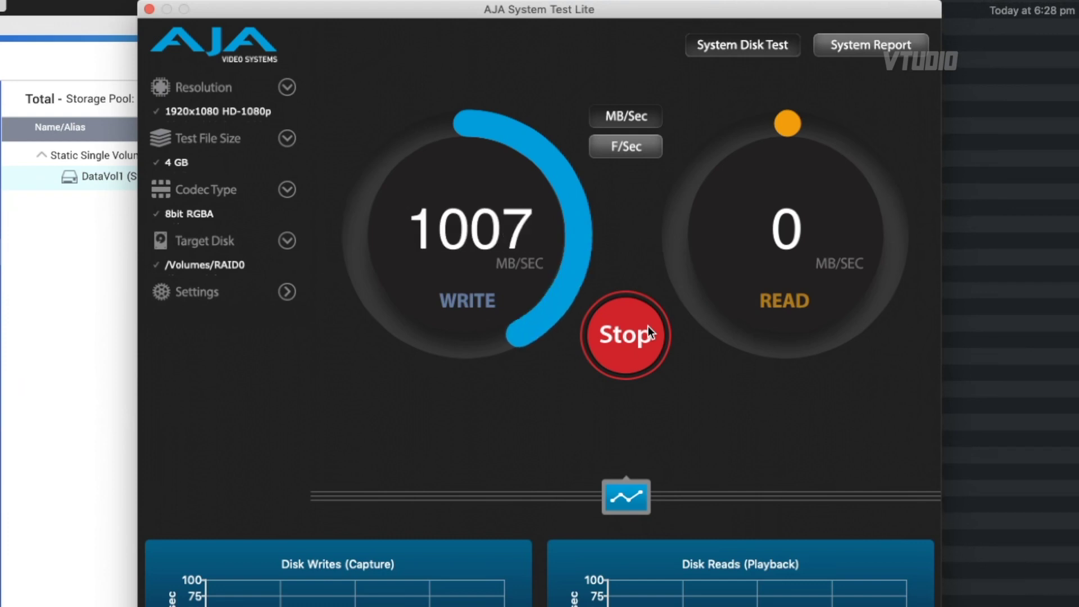